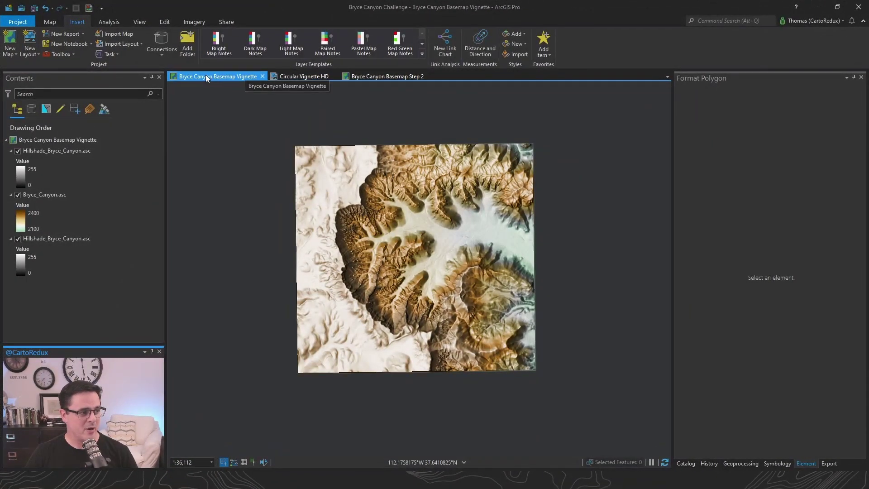
- Switch to the Circular Vignette HD layout and turn on the Vignette (start) rectangle
left_click(307, 77)
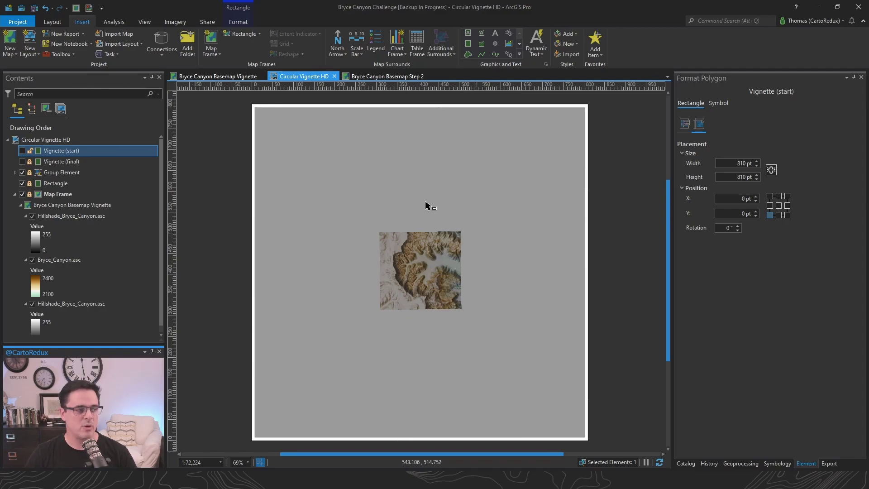
left_click(22, 152)
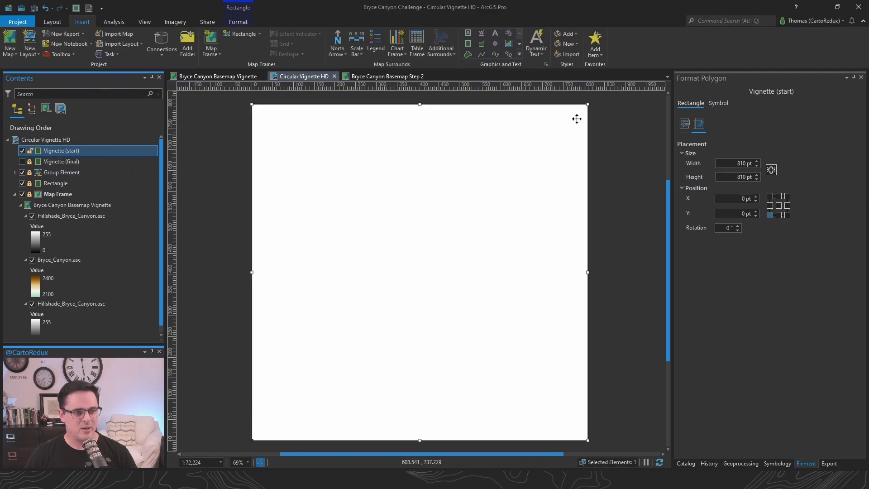
- Change the Vignette (start) rectangle's fill from solid fill to gradient fill
left_click(718, 103)
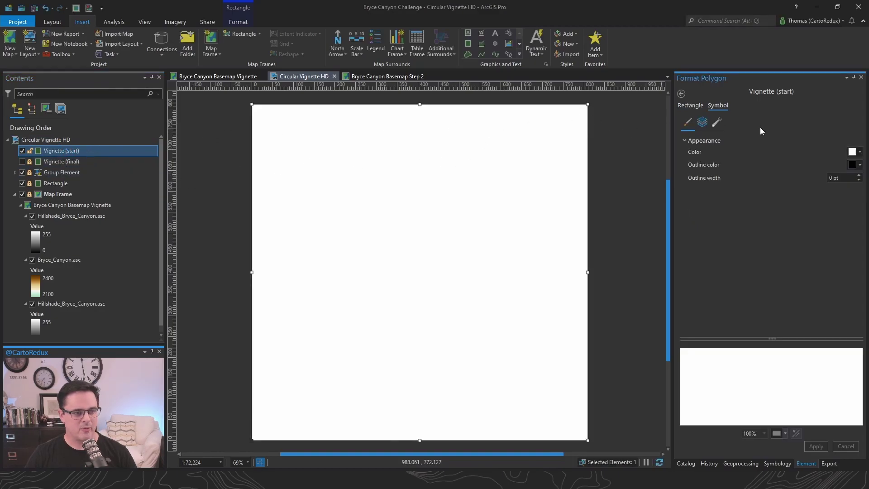
left_click(702, 123)
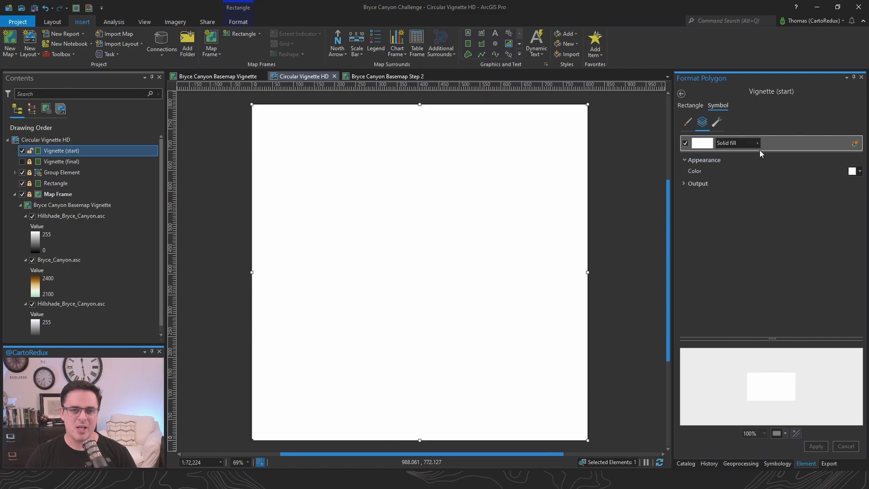
left_click(757, 143)
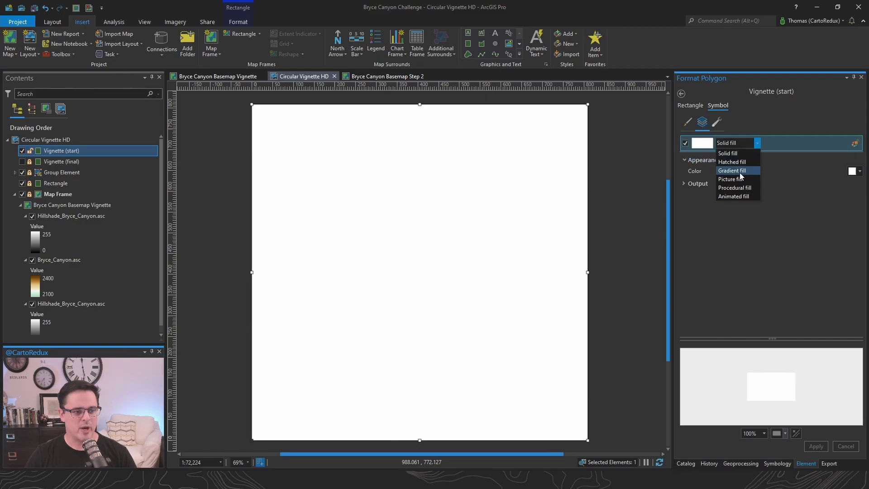
left_click(739, 172)
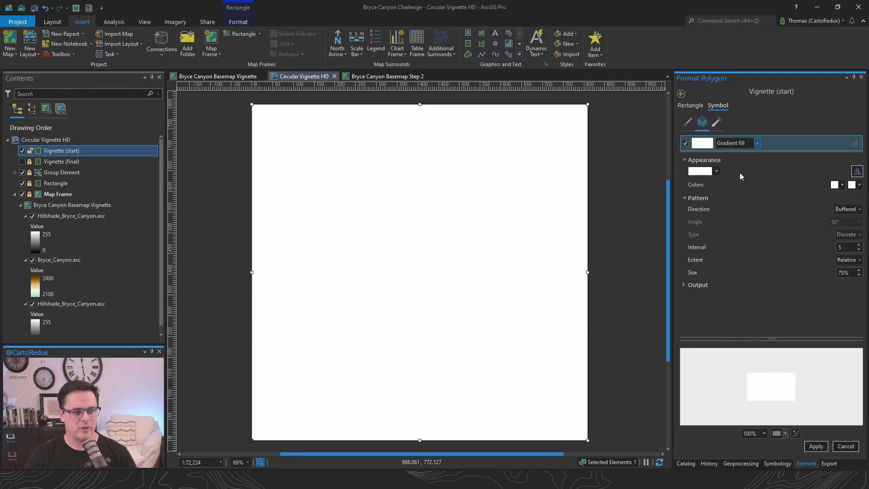
- Set the gradient colour scheme's end stop to 100% transparency and accept the scheme
left_click(717, 170)
left_click(708, 249)
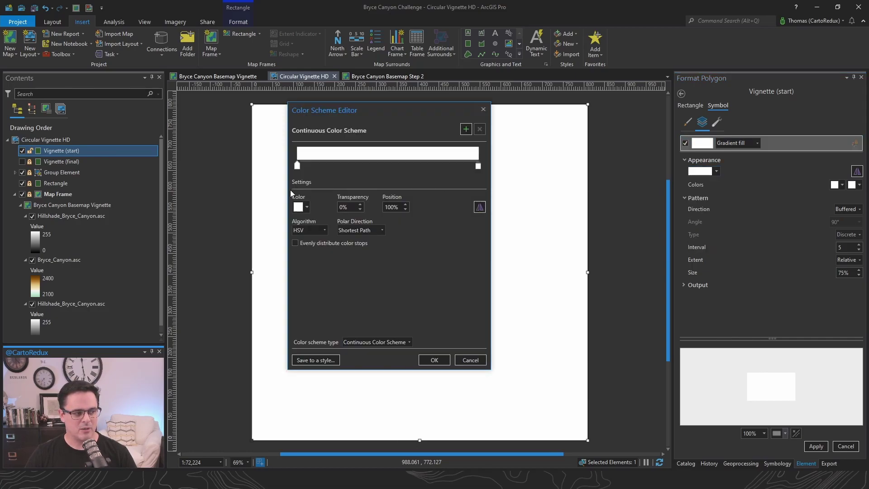
left_click(306, 207)
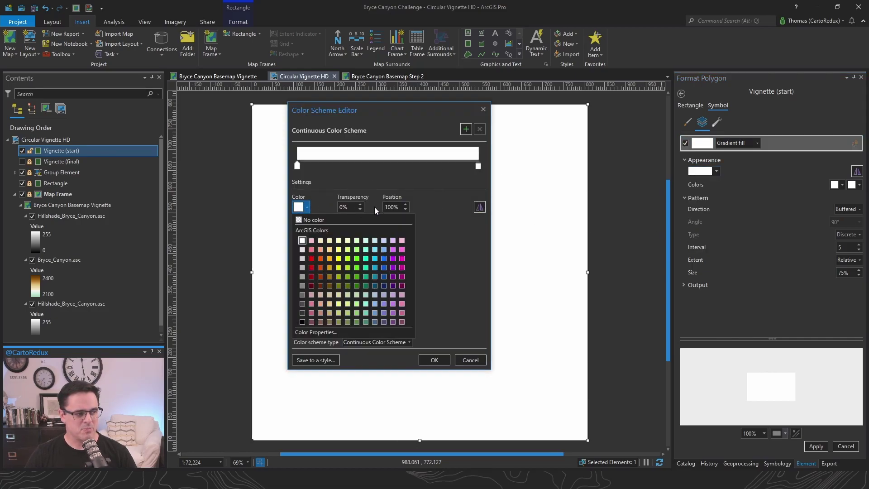
left_click(350, 204)
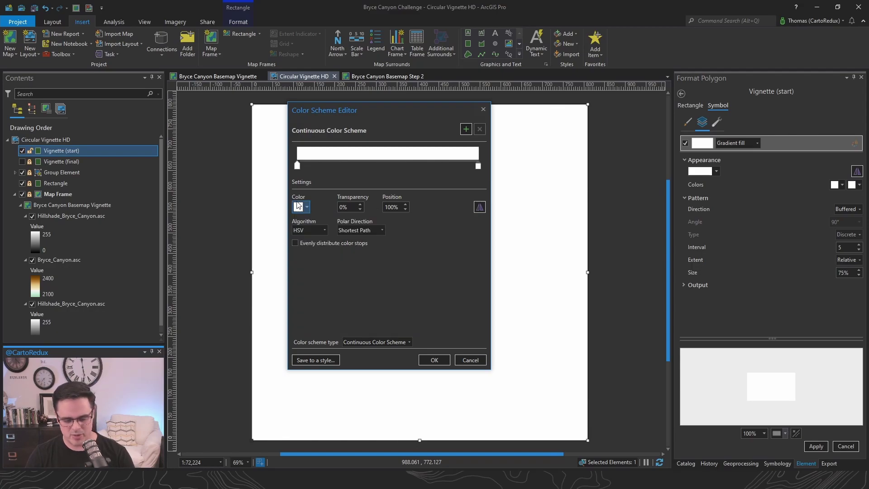
type("100")
key("Tab")
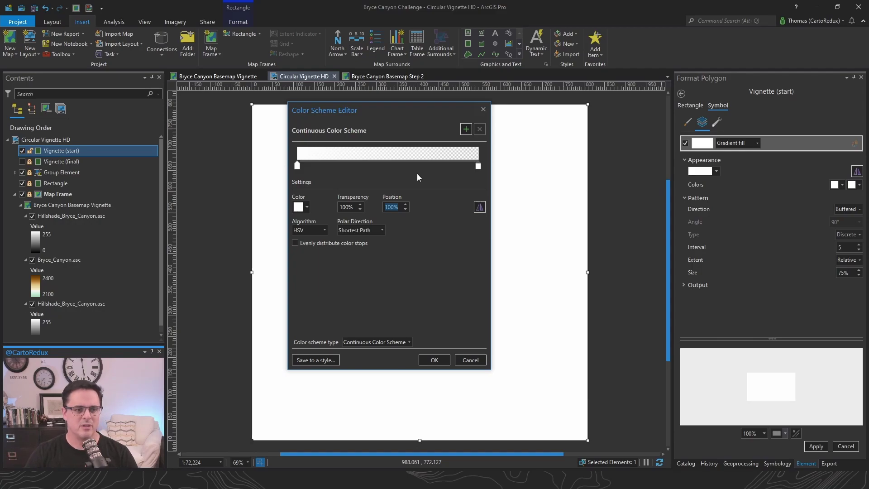
key("Return")
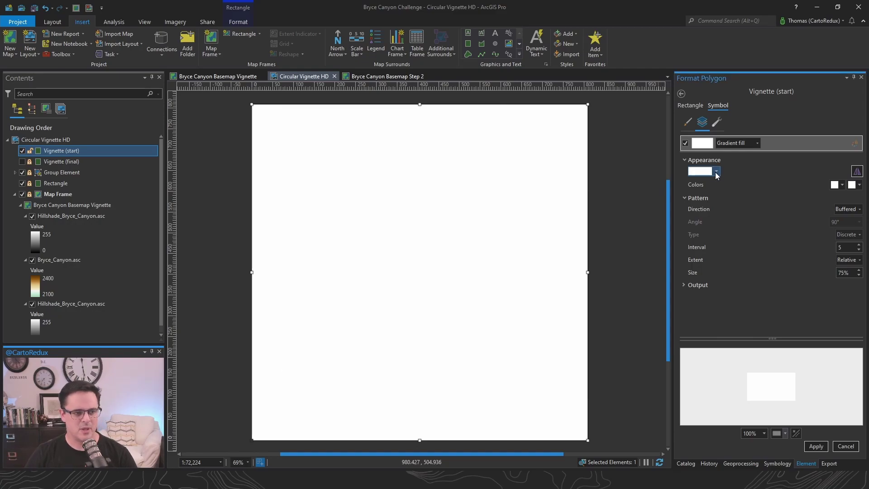
- Apply the Circular Vignette colour scheme to the gradient fill
left_click(716, 171)
left_click(715, 238)
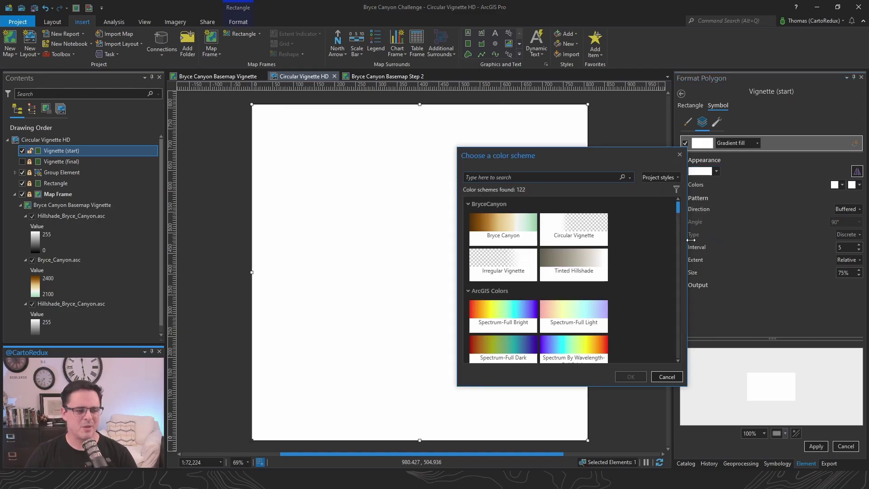
left_click(561, 254)
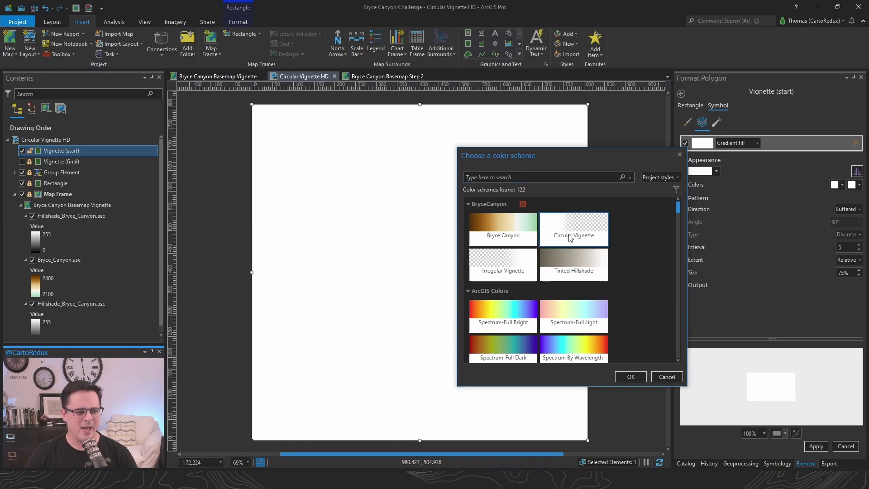
left_click(632, 377)
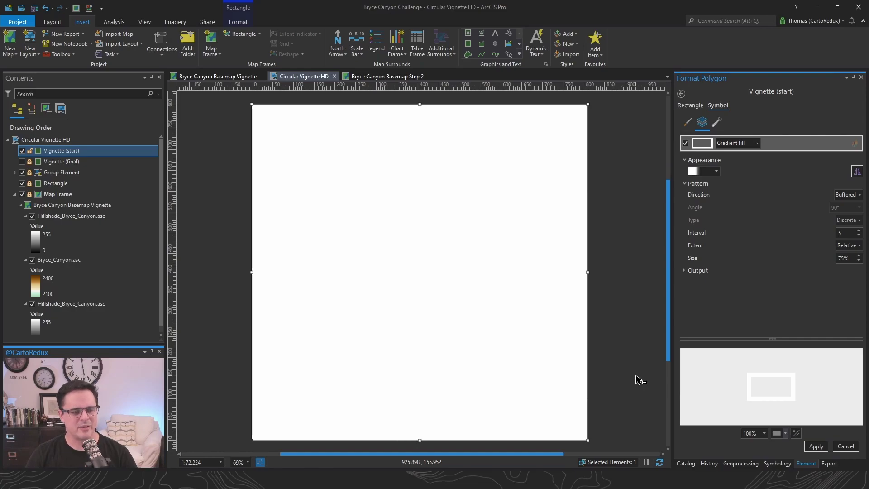
- Set the gradient Direction to Circular, Type to Continuous, and Size to 100%
left_click(859, 194)
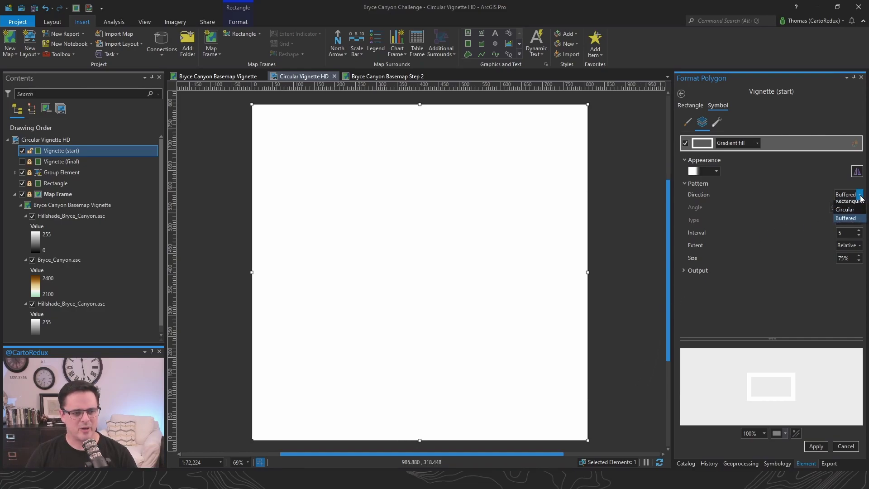
left_click(850, 225)
left_click(846, 220)
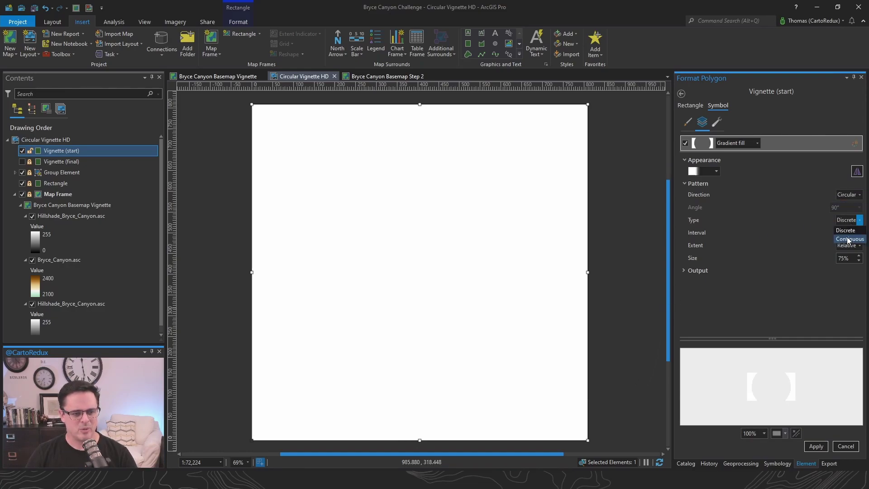
left_click(847, 238)
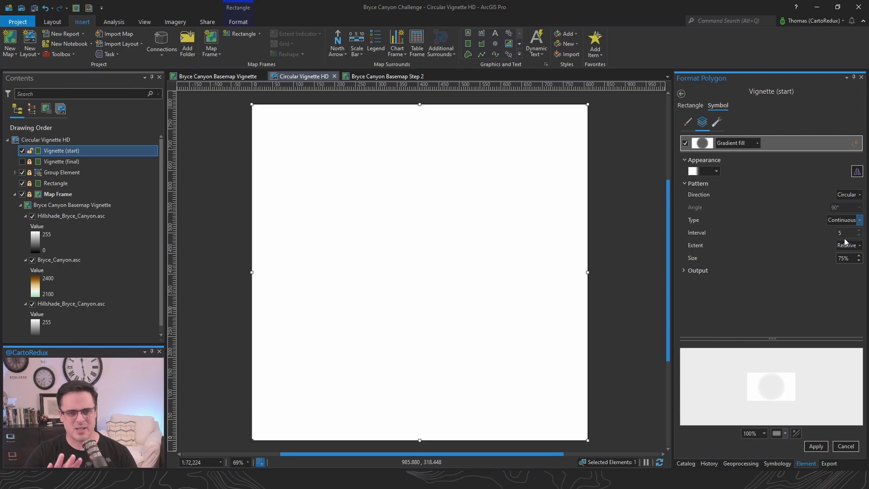
double_click(842, 258)
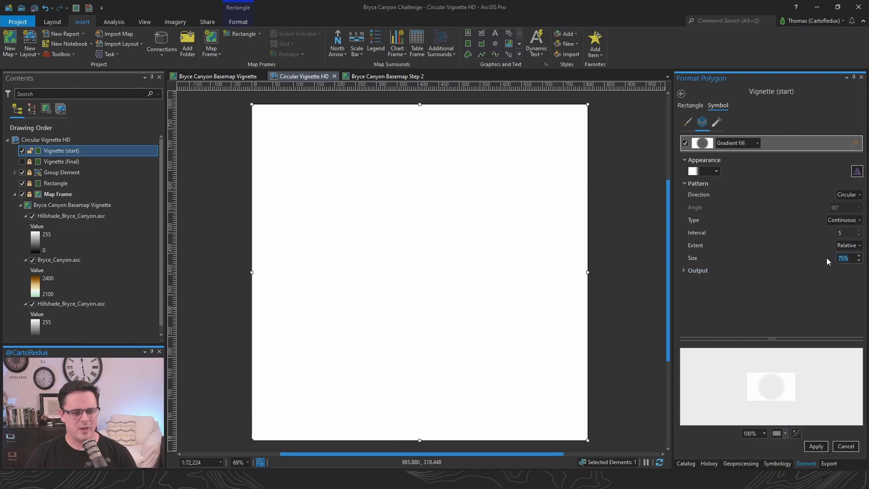
type("100")
key("Tab")
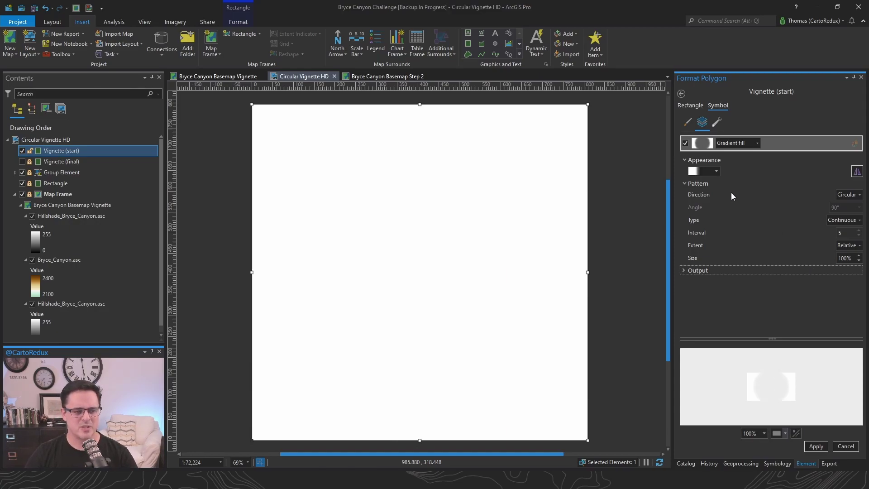
left_click(715, 172)
left_click(711, 245)
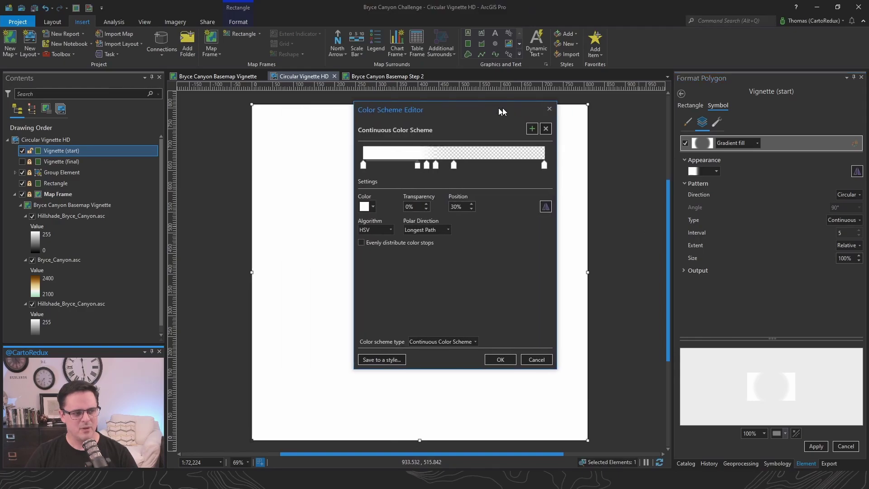
mouse_move(435, 170)
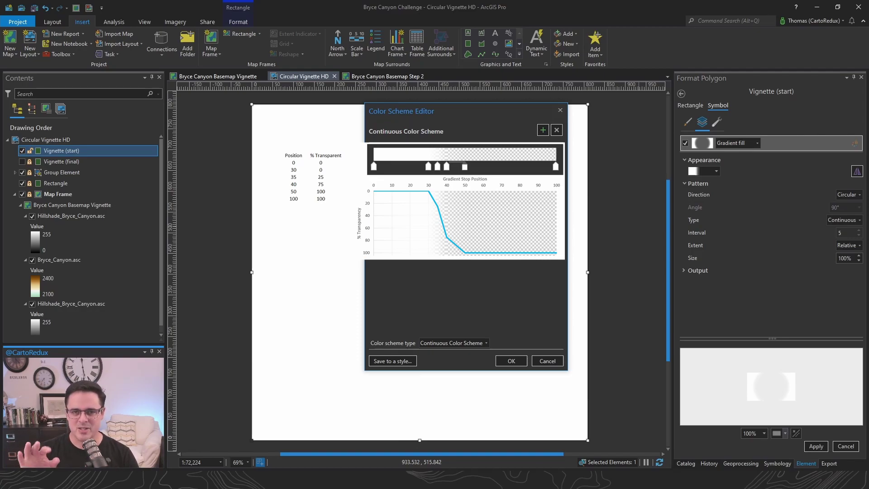
left_click(428, 166)
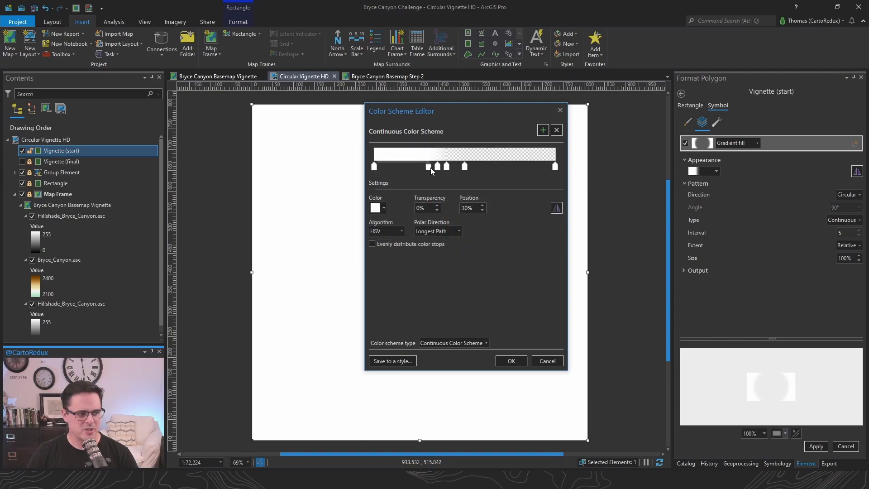
left_click(510, 361)
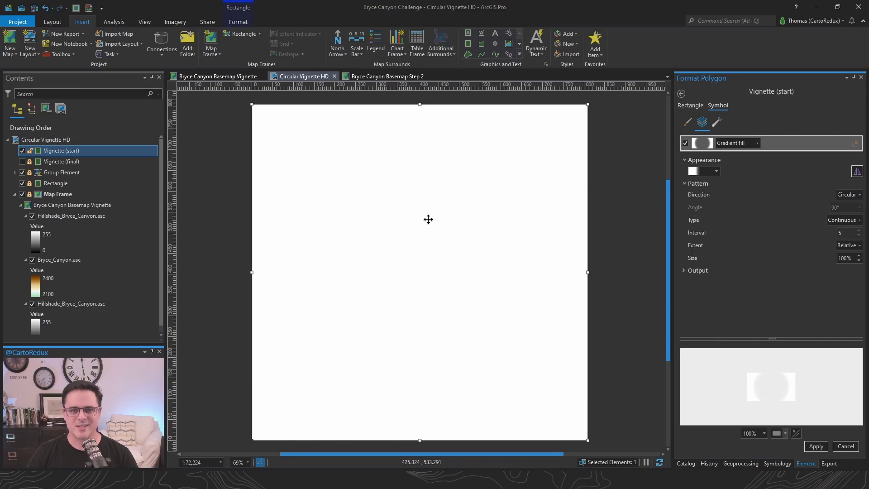
- Toggle the Rectangle element and apply the pending circular gradient fill formatting
left_click(23, 185)
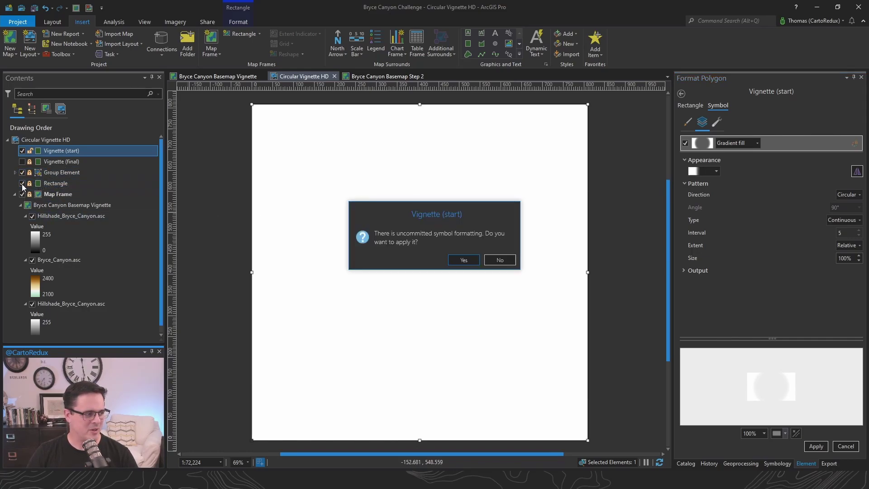
left_click(463, 260)
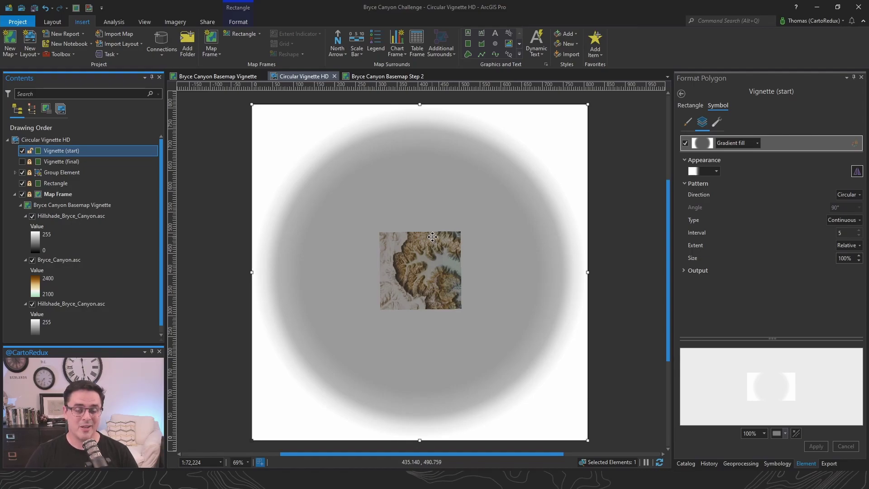
- Show Vignette (final) instead of Vignette (start), hide all Bryce Canyon layers, and keep the Rectangle hidden
left_click(22, 182)
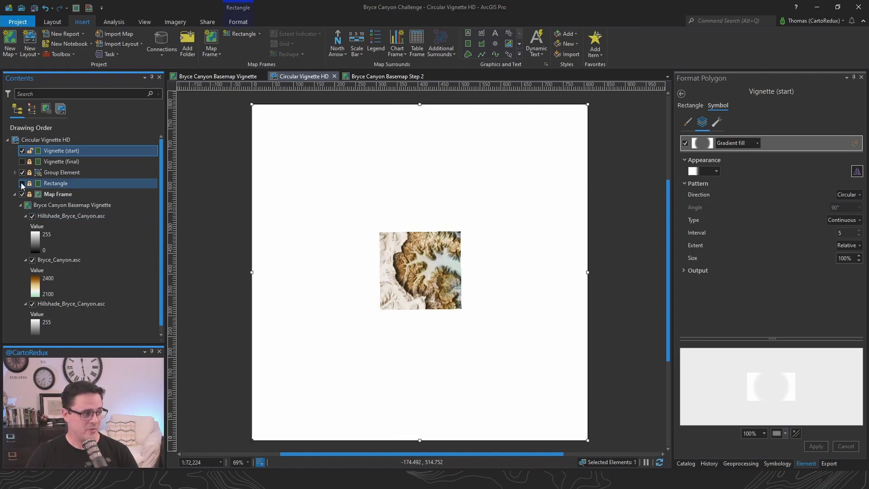
left_click(22, 161)
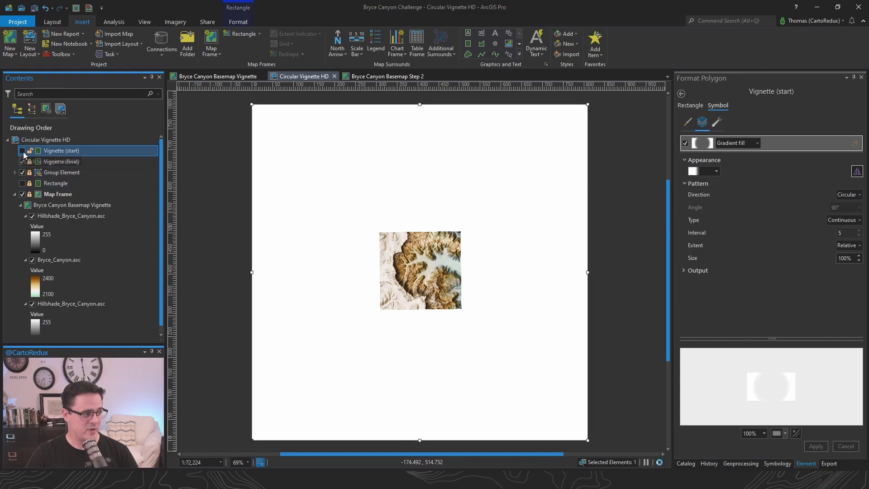
left_click(22, 150)
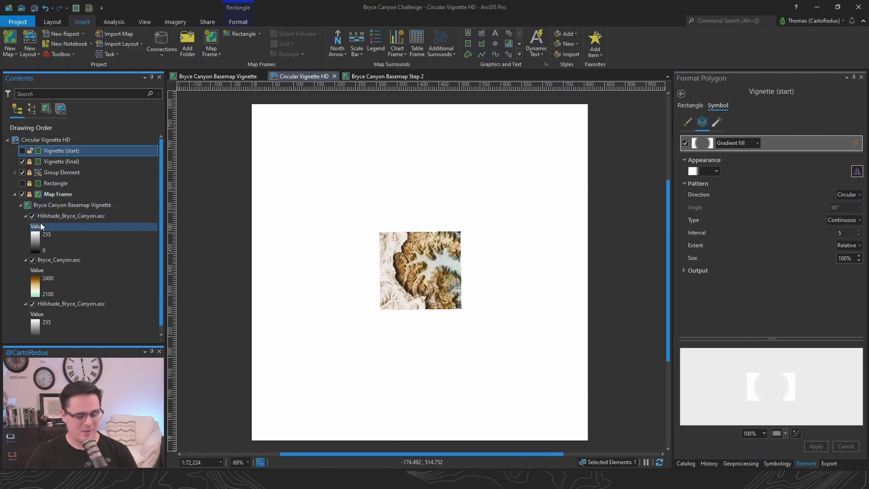
left_click(32, 218, "ctrl")
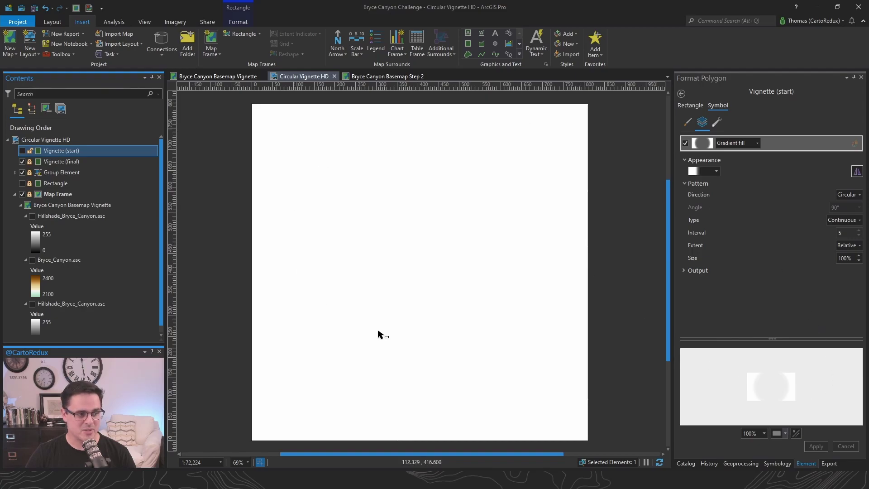
left_click(23, 183)
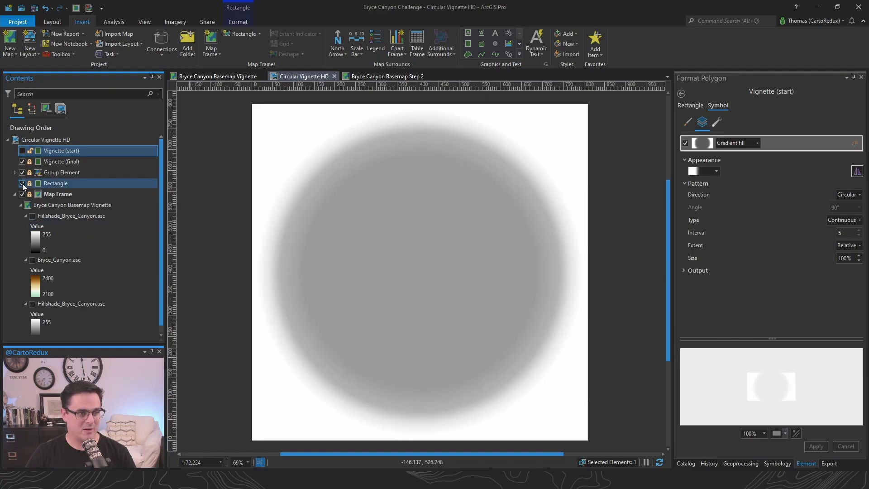
left_click(22, 183)
left_click(829, 463)
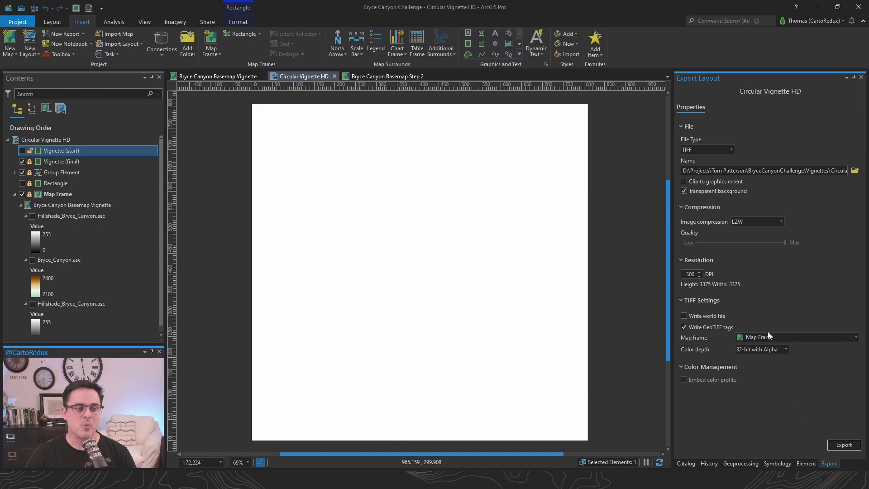
left_click(731, 150)
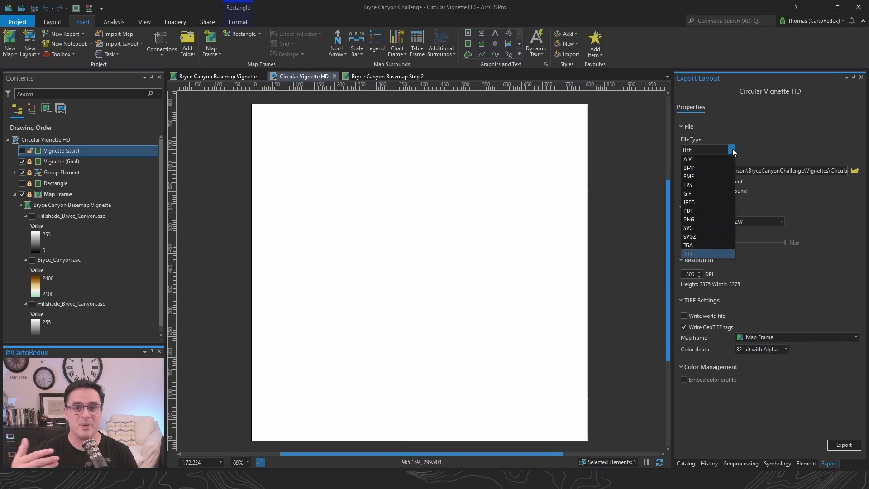
left_click(744, 144)
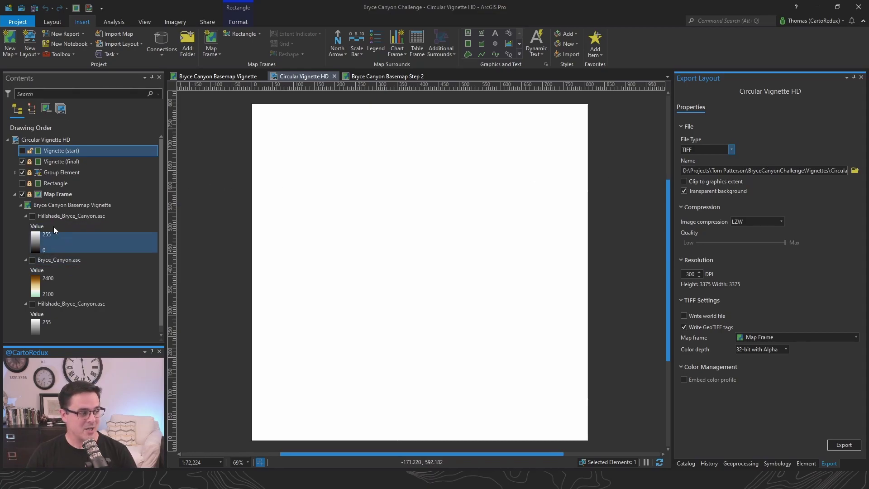
left_click(22, 183)
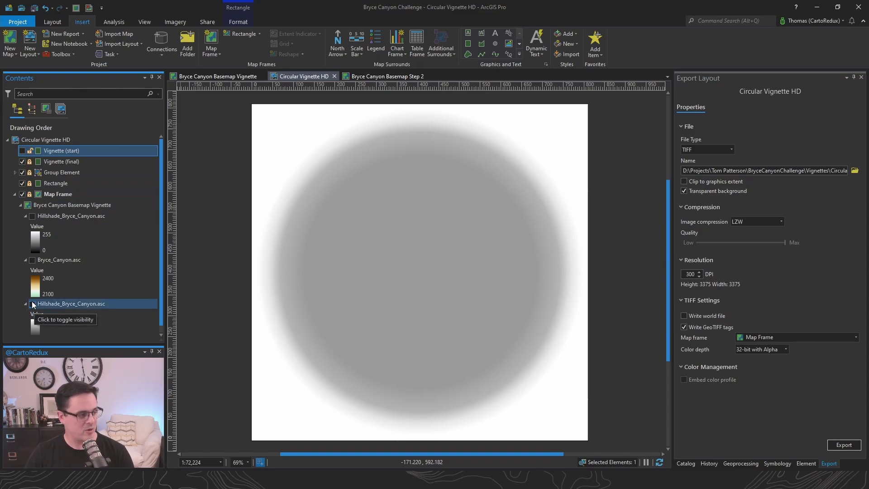
left_click(32, 305, "ctrl")
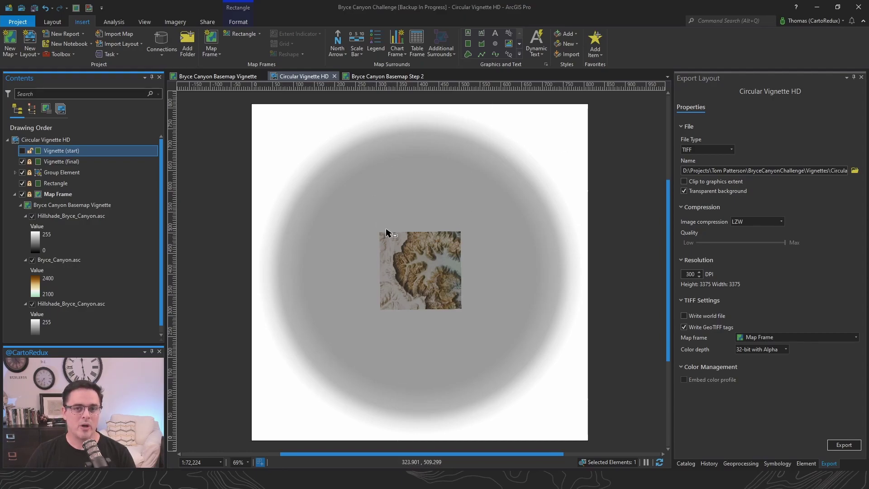
left_click(43, 218, "ctrl")
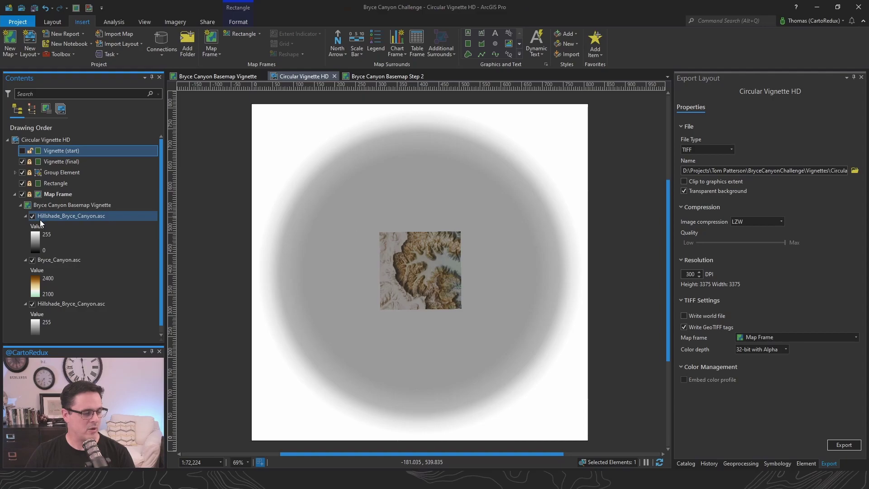
left_click(33, 216, "ctrl")
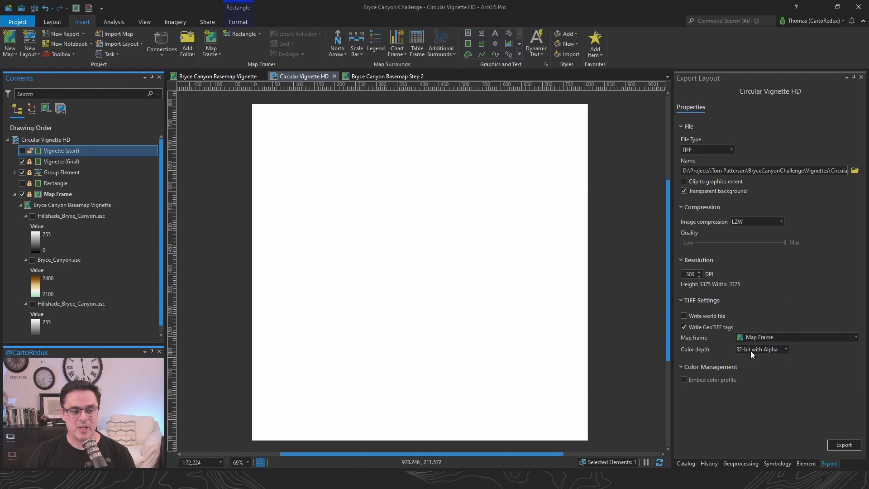
- Export the layout as 32-bit with Alpha Circular Vignette 300dpi.tif and check it in its folder
left_click(786, 350)
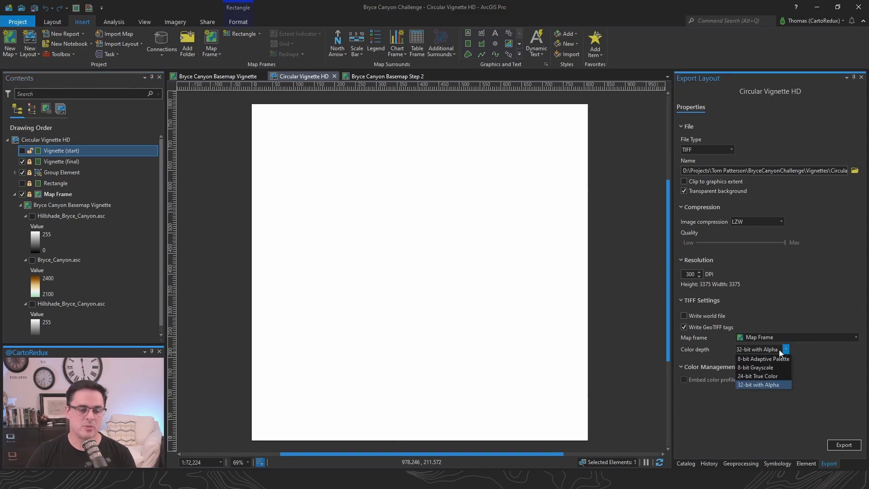
left_click(785, 349)
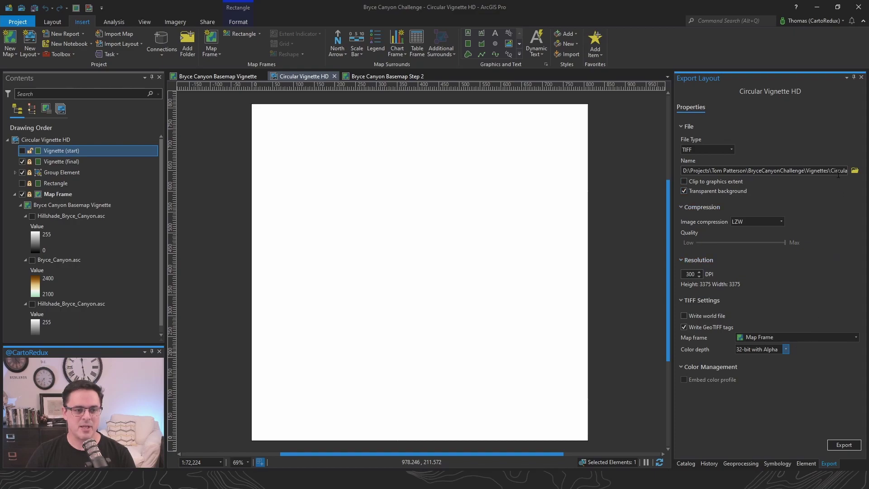
left_click_drag(833, 170, 857, 172)
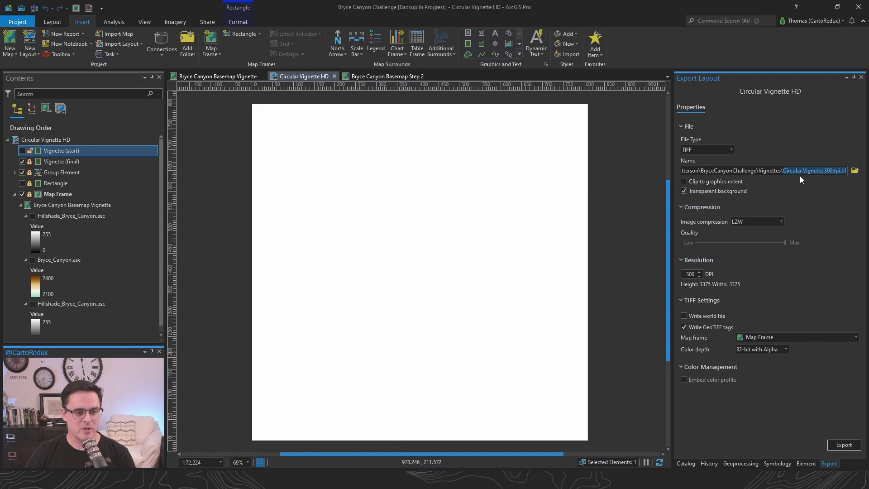
left_click(834, 445)
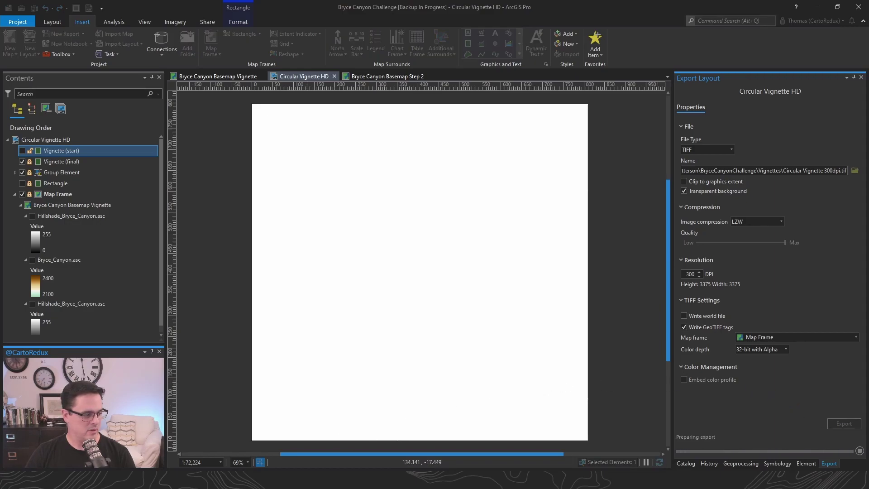
left_click(203, 437)
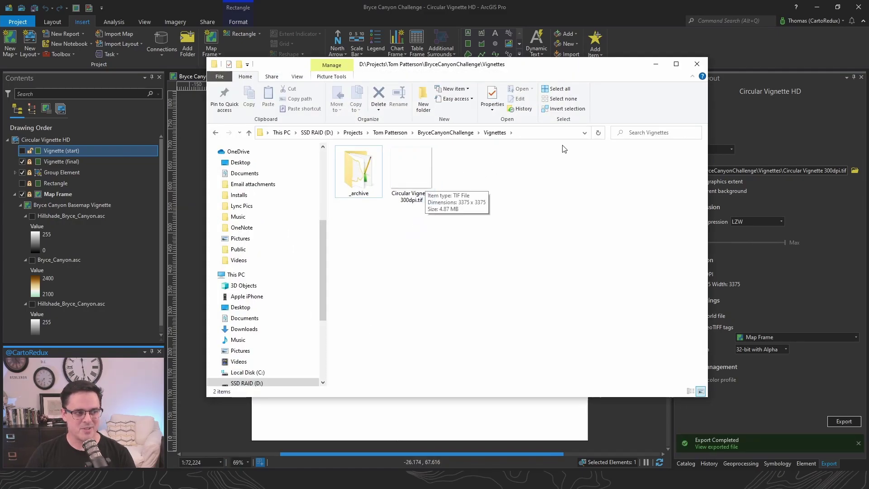
left_click(656, 67)
left_click(372, 78)
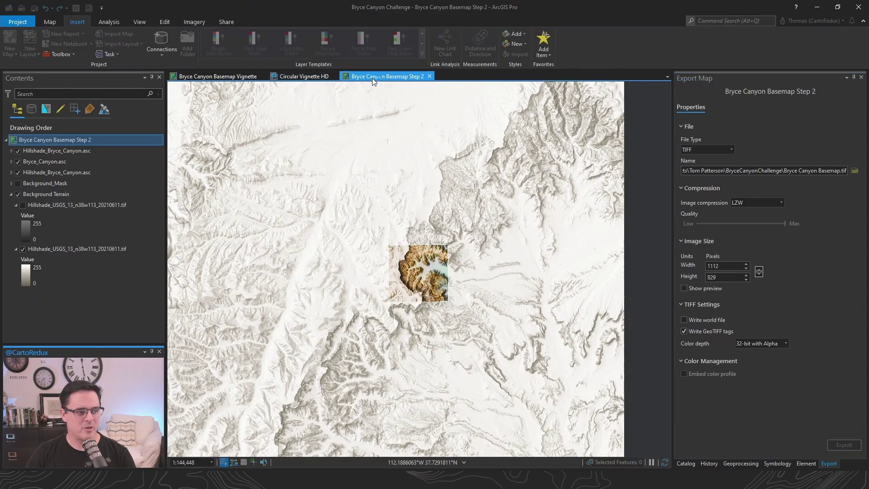
left_click(682, 462)
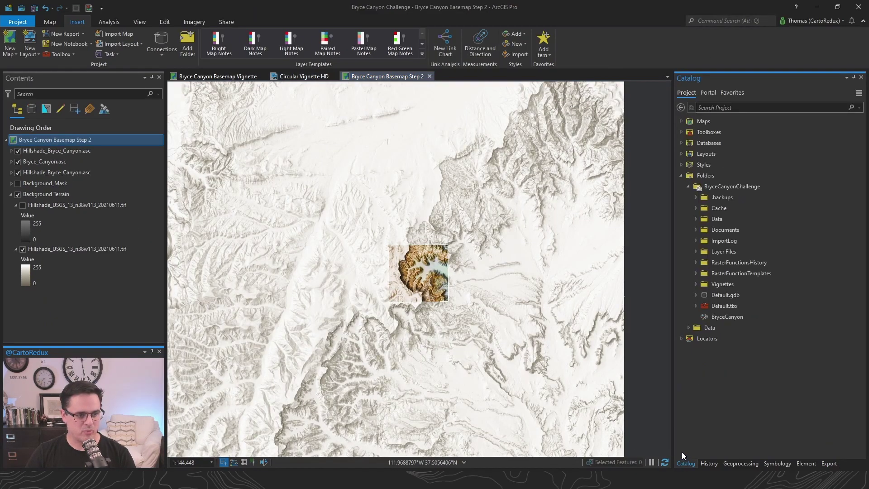
left_click(696, 284)
right_click(717, 305)
left_click(751, 267)
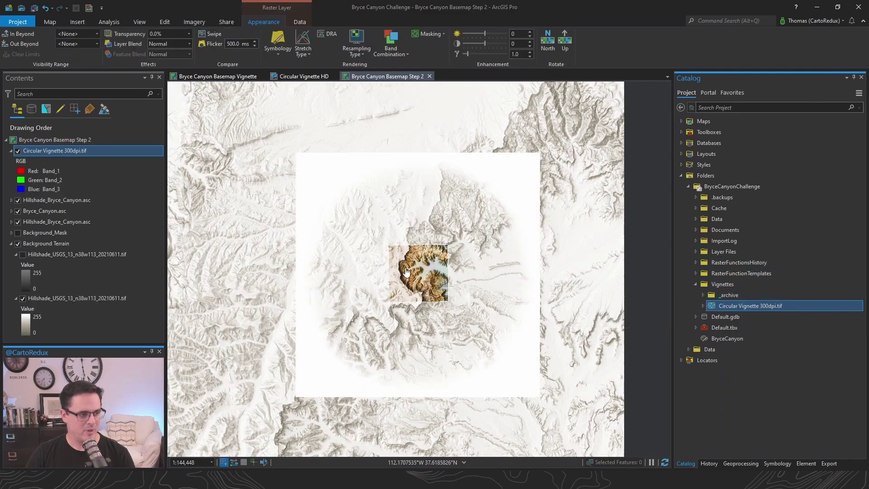
mouse_move(413, 263)
left_mouse_down()
mouse_move(393, 251)
mouse_move(413, 205)
mouse_move(417, 267)
left_mouse_up()
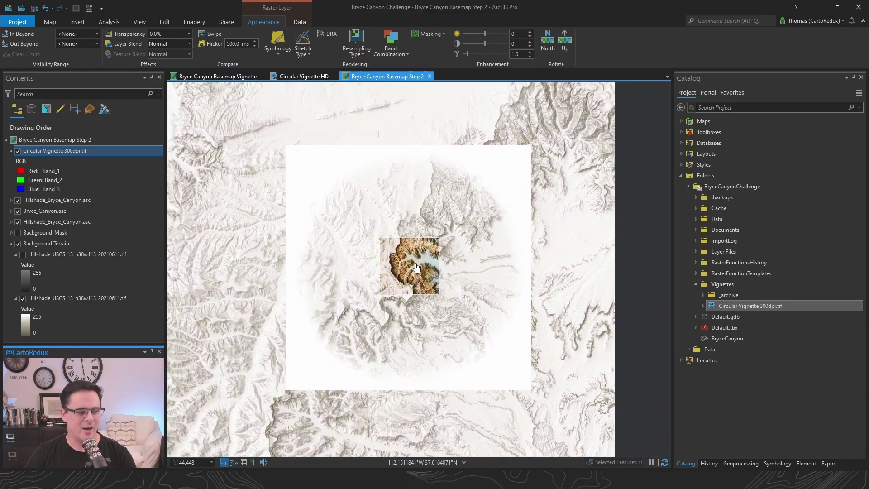
scroll(417, 267, "up", 2)
scroll(419, 260, "down", 2)
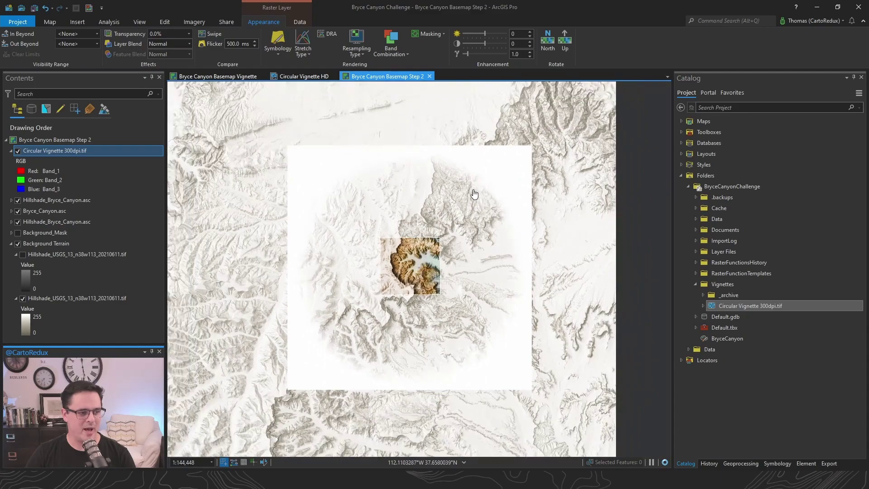
scroll(485, 183, "up", 4)
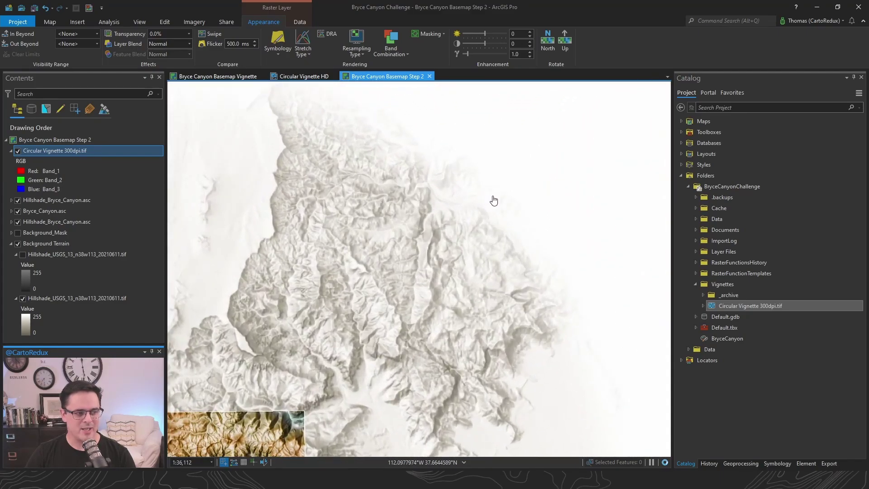
scroll(378, 300, "down", 2)
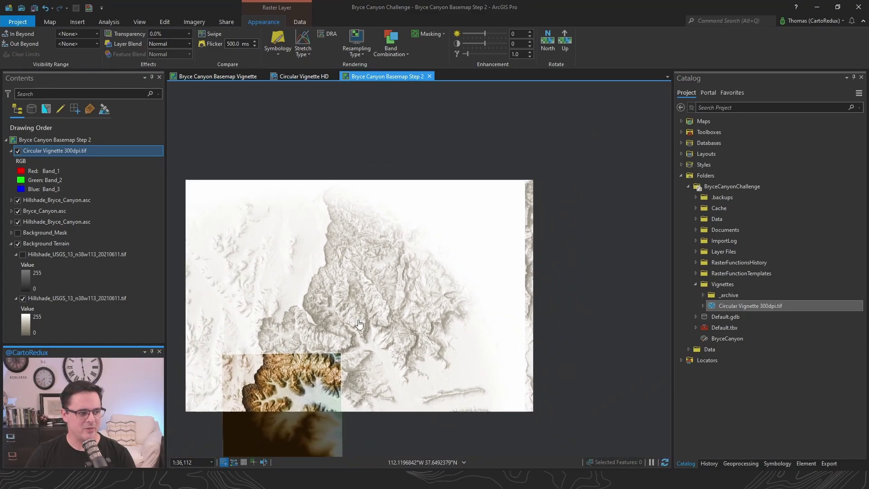
scroll(435, 224, "down", 2)
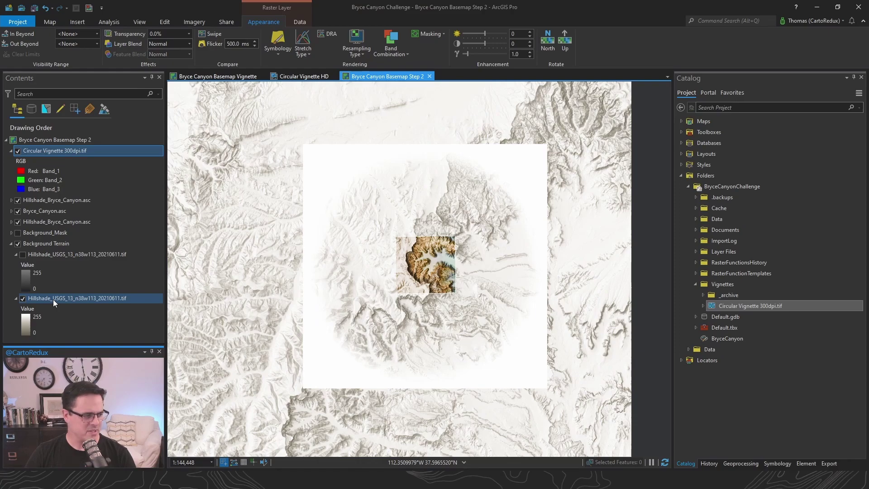
- Open the lower Hillshade_USGS_13 layer's symbology and its colour scheme editor
left_click(27, 325)
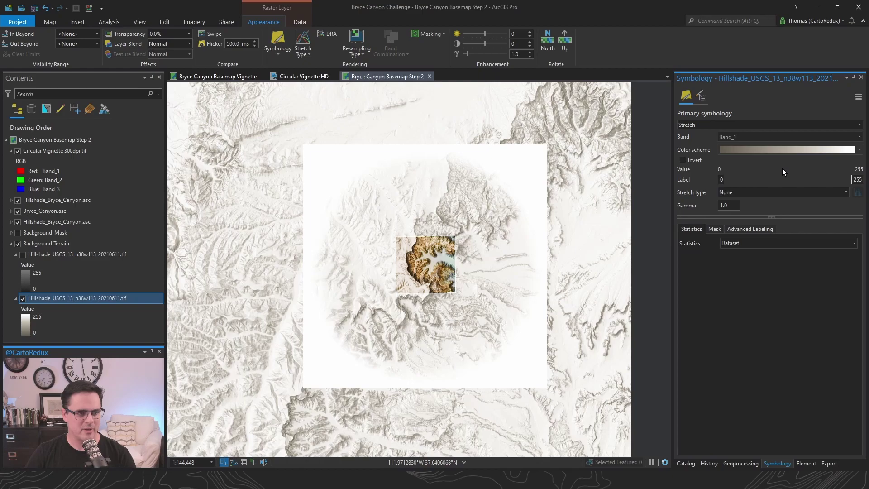
left_click(814, 150)
left_click(774, 289)
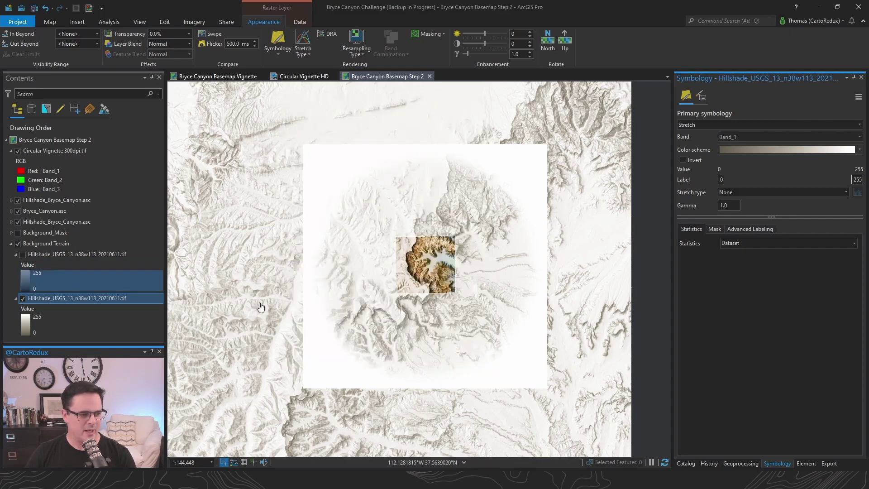
- Turn on the upper Hillshade_USGS_13 layer (65% transparency, Pin Light) and toggle it to compare
scroll(446, 288, "up", 2)
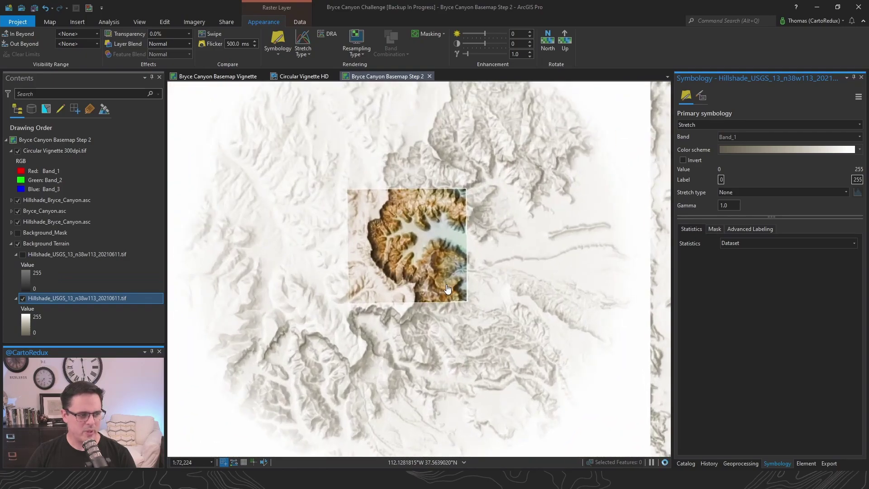
scroll(447, 288, "up", 2)
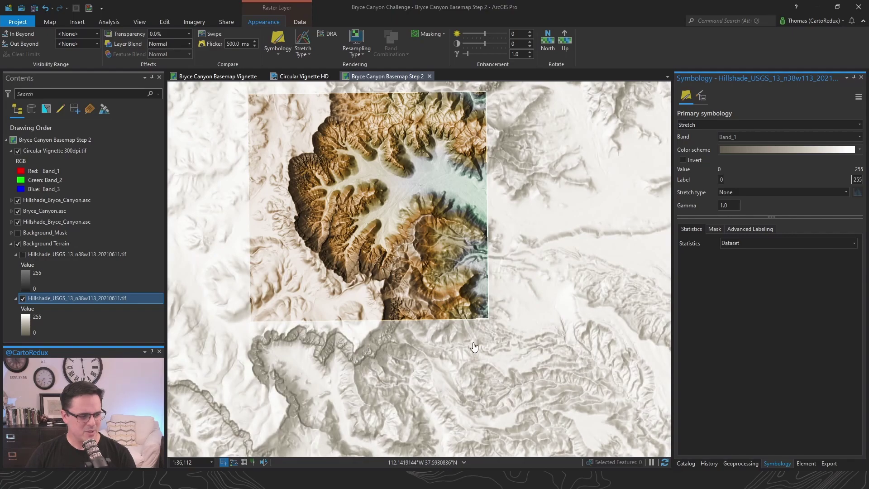
left_click_drag(535, 131, 542, 225)
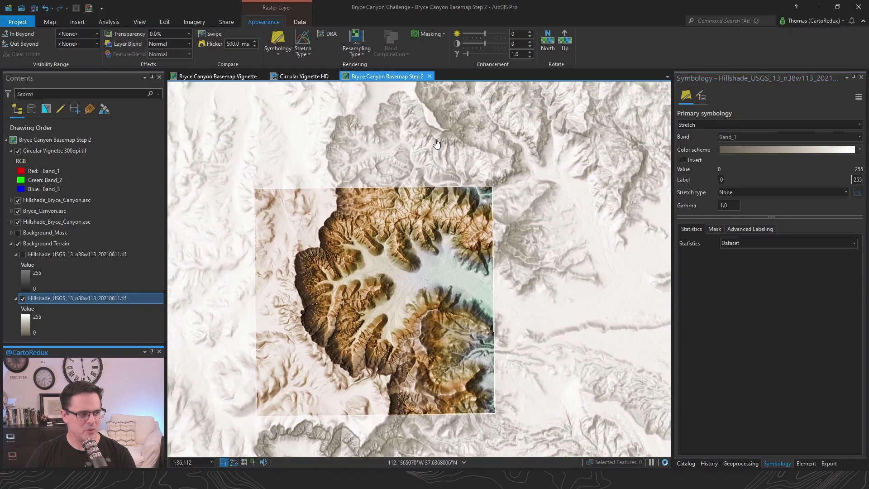
left_click(22, 255)
left_click(82, 254)
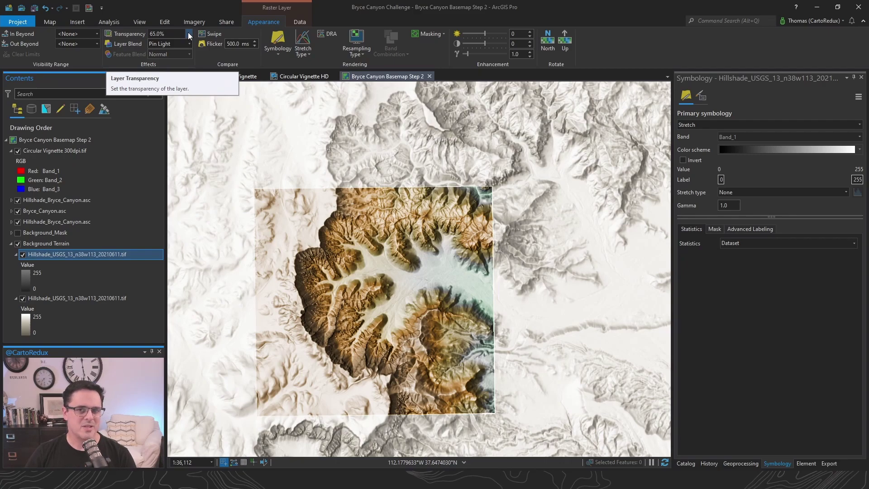
left_click(23, 255)
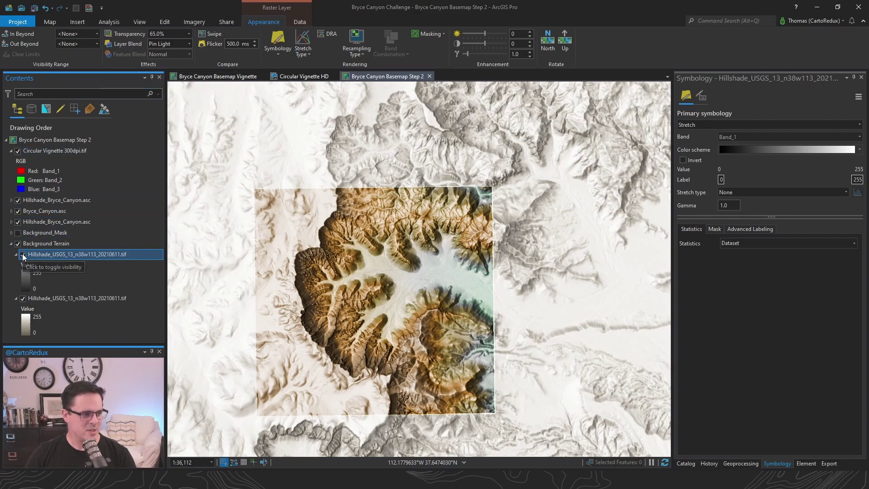
left_click(23, 254)
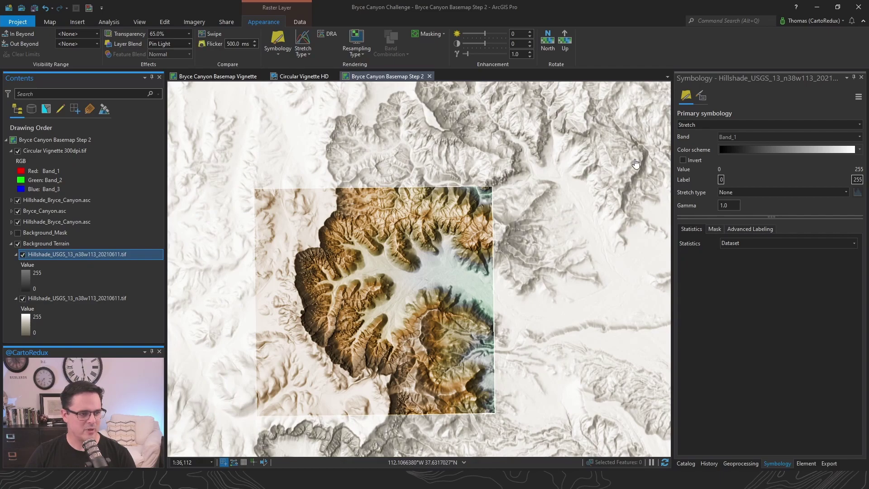
left_click(22, 256)
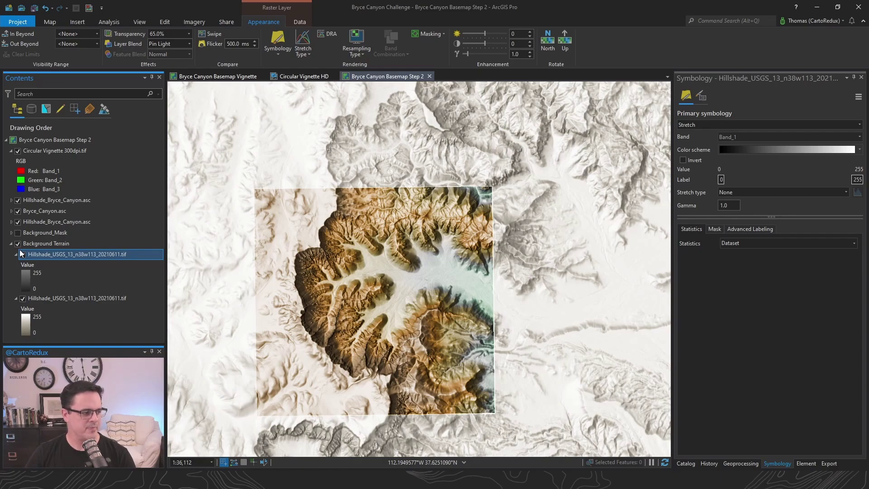
- Restore the upper hillshade, turn on Background_Mask, and compare with Circular Vignette 300dpi.tif toggled
left_click(23, 255)
scroll(404, 259, "down", 3)
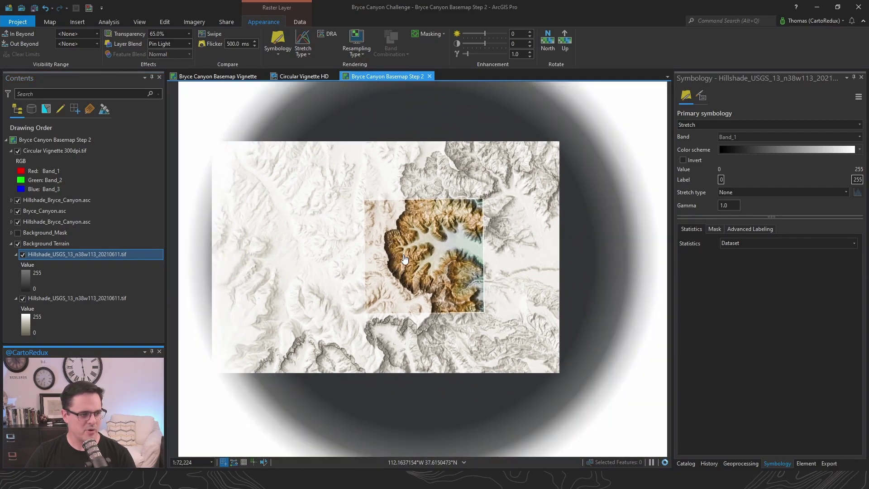
scroll(404, 259, "down", 3)
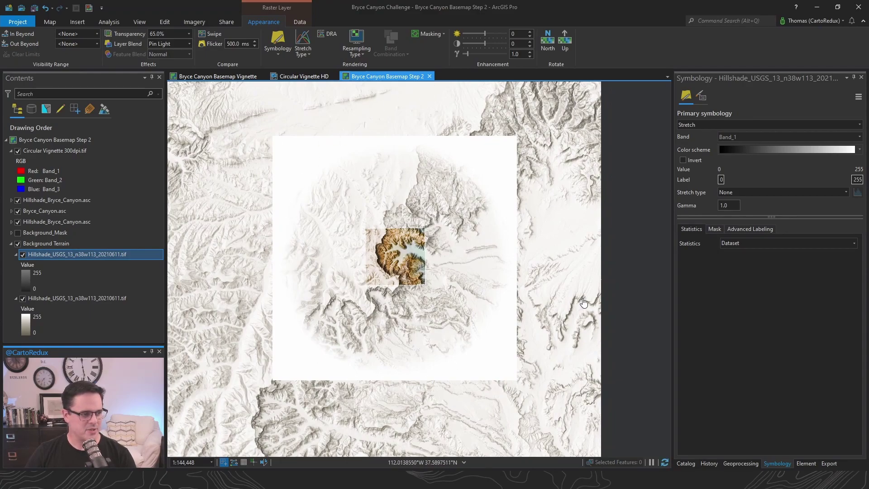
left_click(18, 232)
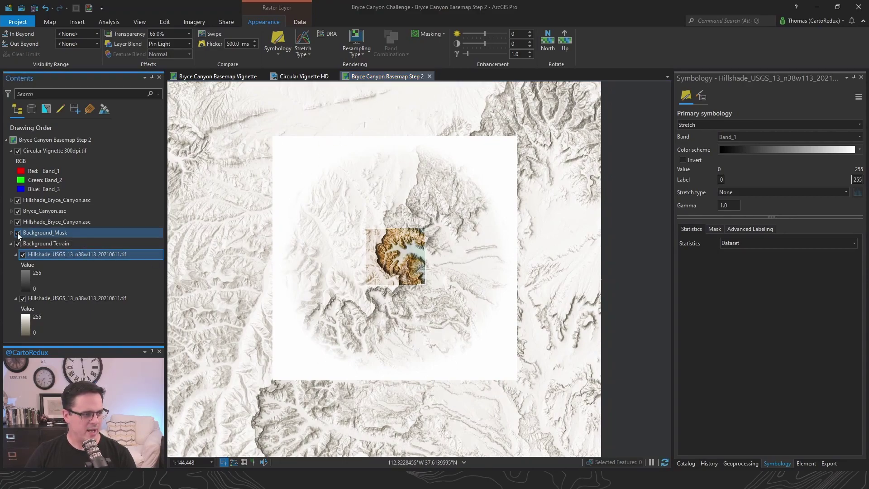
scroll(327, 238, "down", 6)
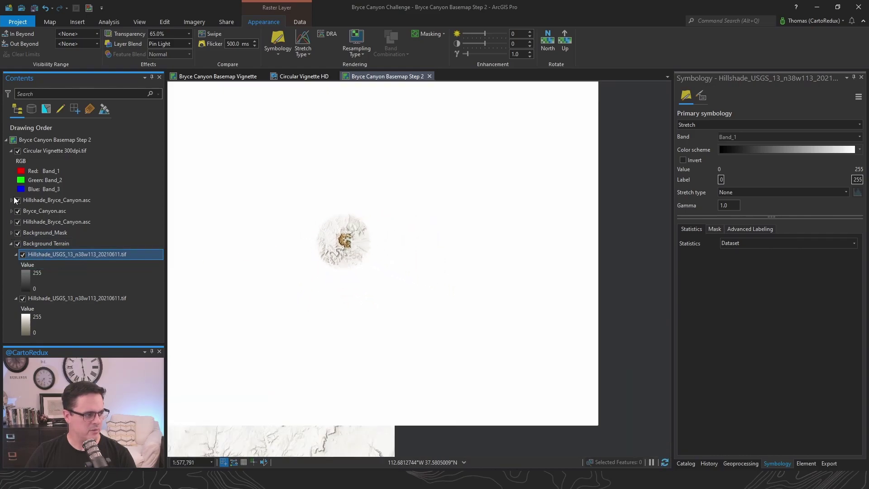
left_click(18, 151)
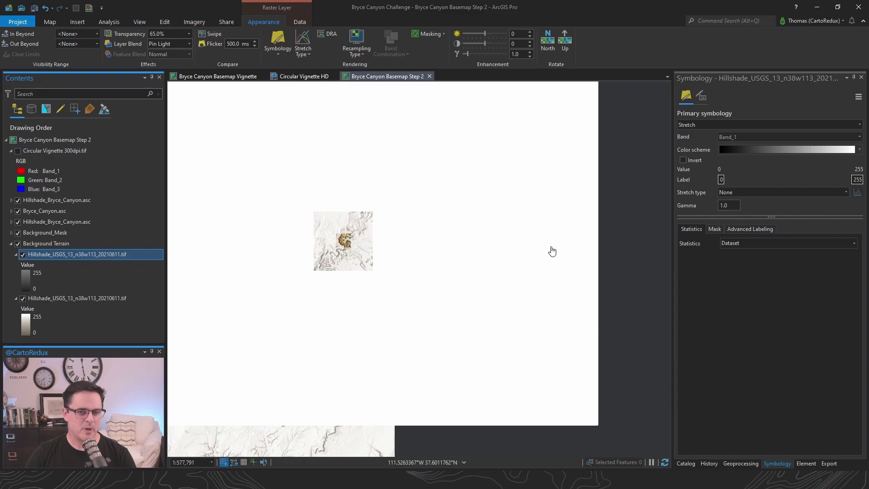
key("ctrl+z")
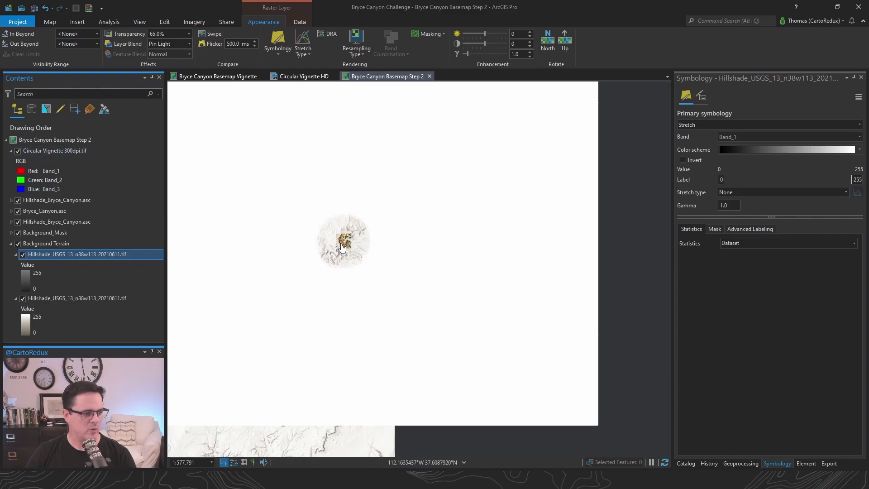
scroll(346, 239, "up", 6)
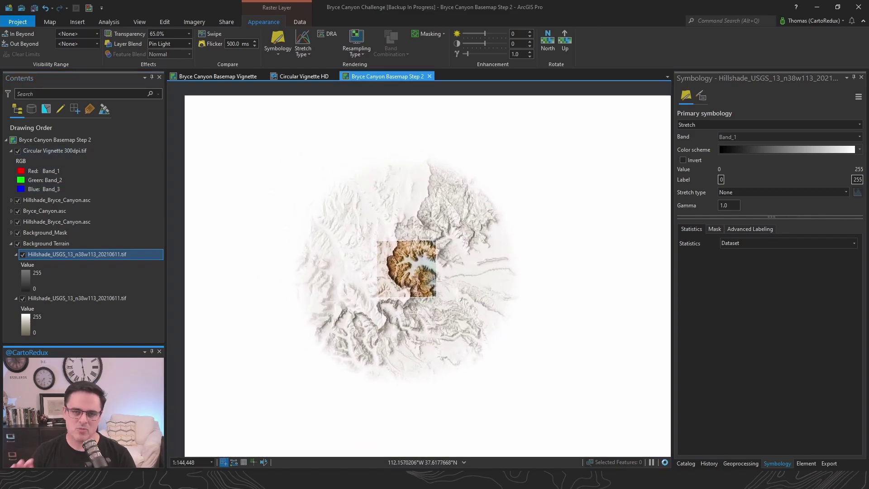